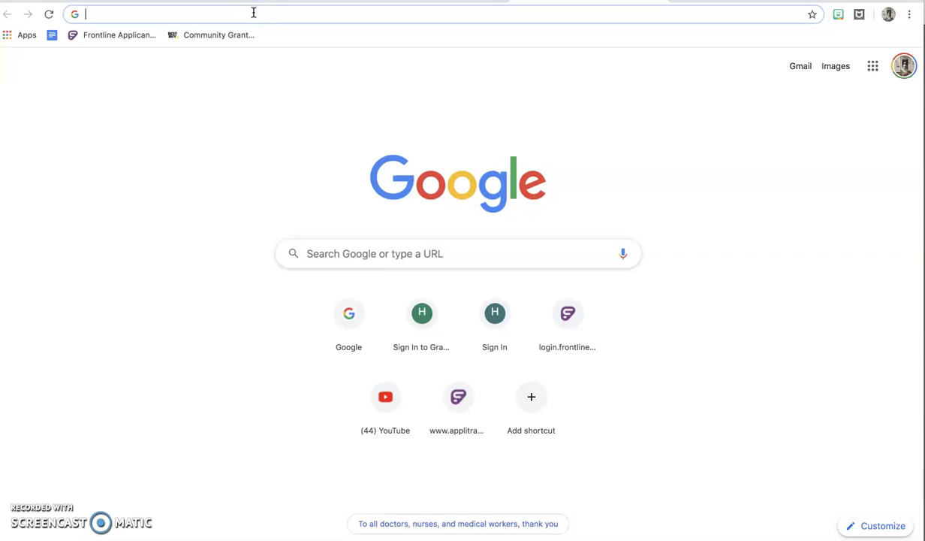
Step: Search Google for 'my maps' from the address bar
{"action": "key", "text": "Return"}
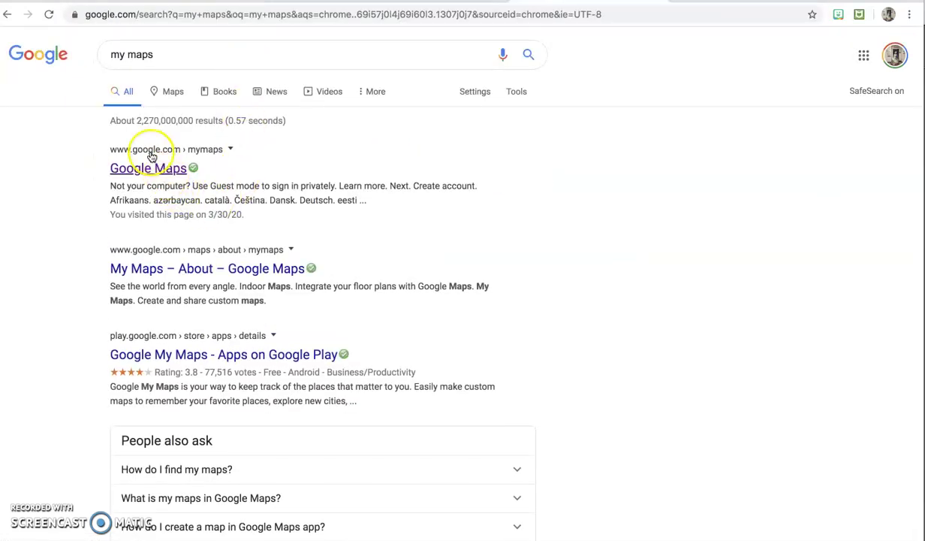
Step: Open the Google My Maps result and create a new blank map
{"action": "left_click", "coordinate": [156, 172]}
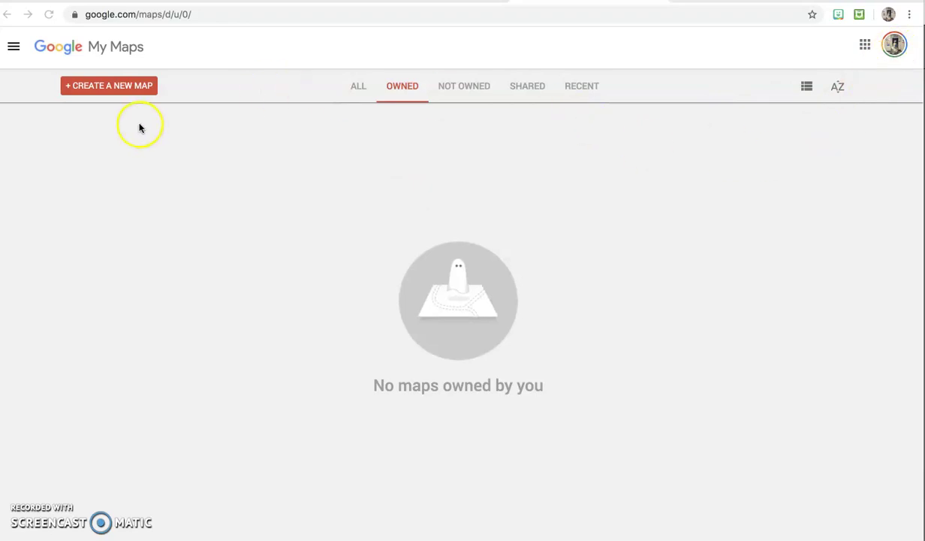
{"action": "left_click", "coordinate": [109, 87]}
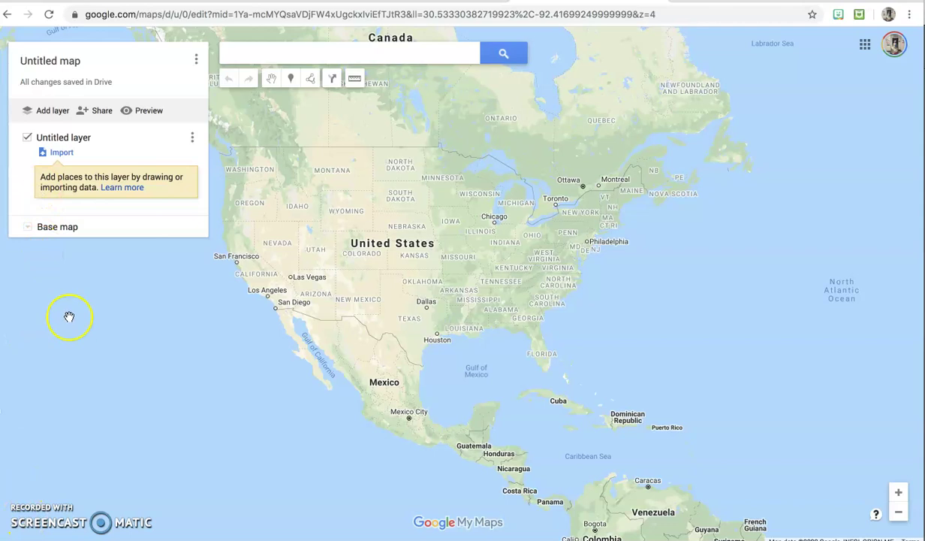
Step: Switch the map's base style from road map to Satellite
{"action": "left_click", "coordinate": [28, 228]}
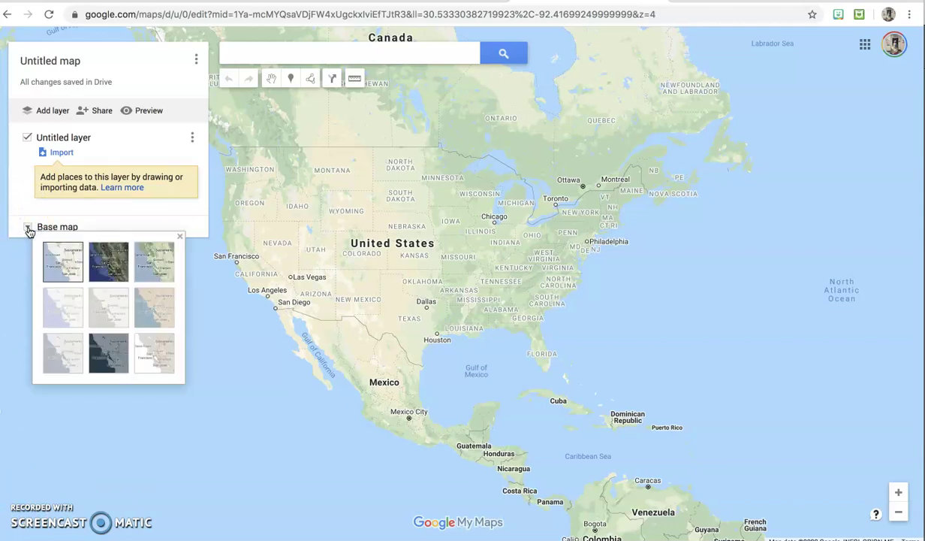
{"action": "left_click", "coordinate": [112, 263]}
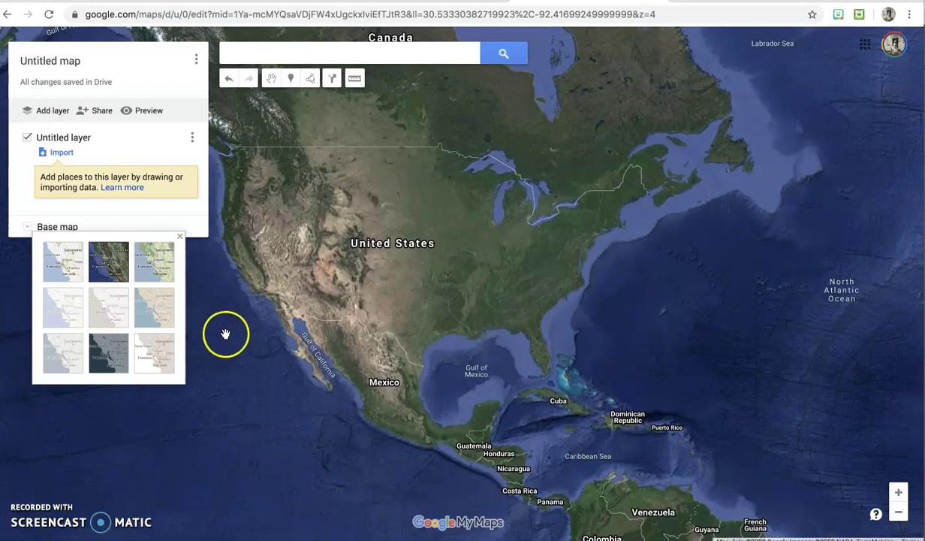
{"action": "left_click", "coordinate": [181, 237]}
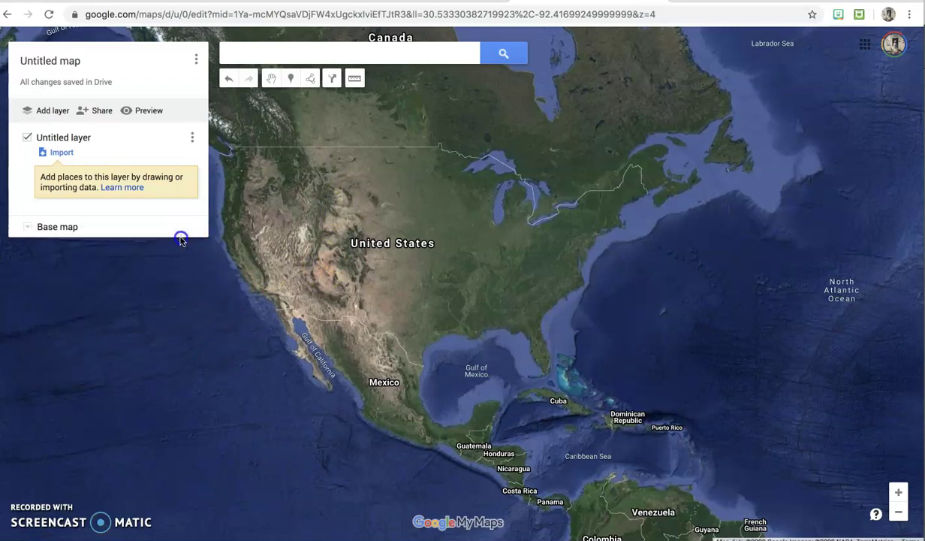
Step: Rename 'Untitled layer' to 'Before 1200'
{"action": "left_click", "coordinate": [88, 138]}
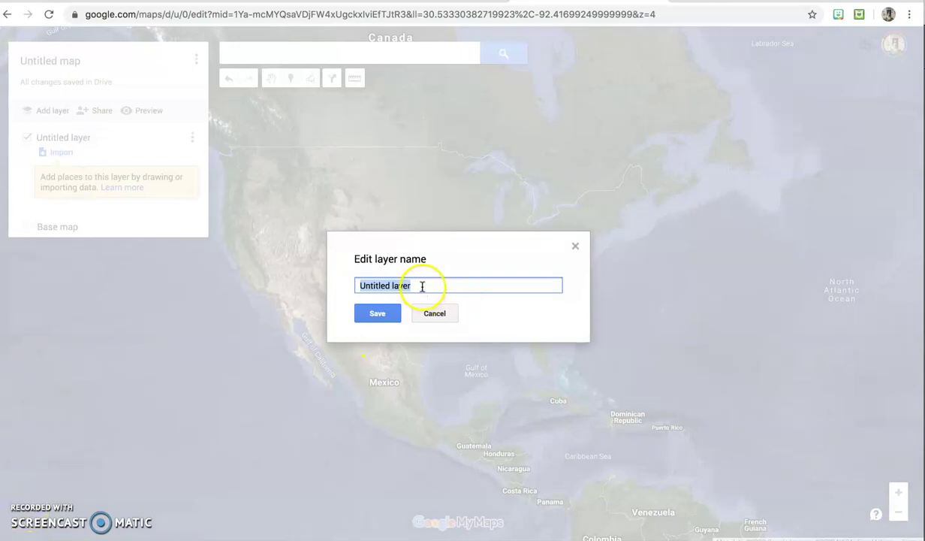
{"action": "left_click", "coordinate": [352, 281]}
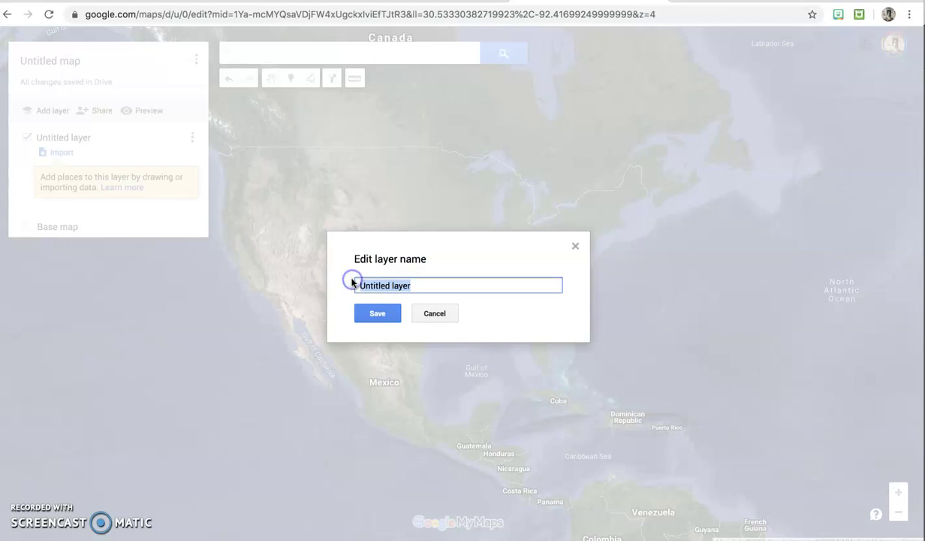
{"action": "type", "text": "Before 1200"}
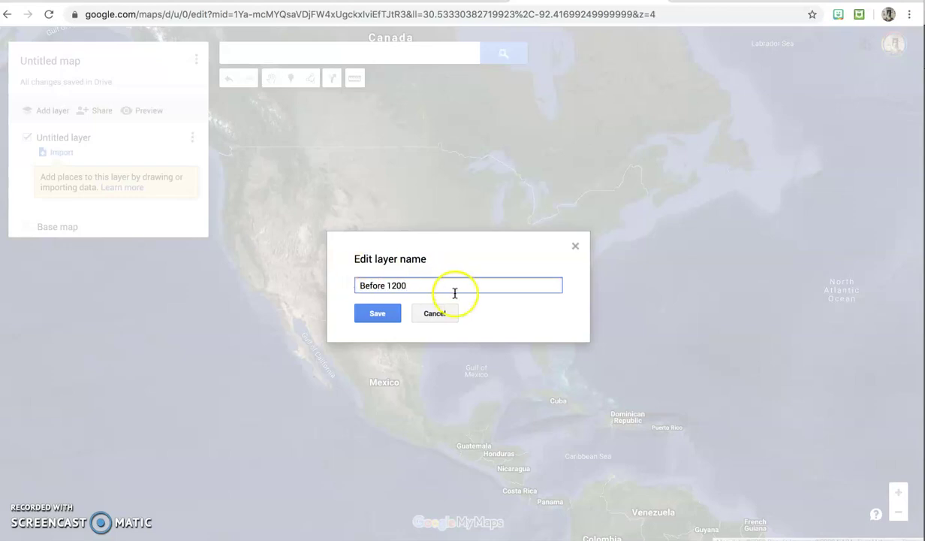
{"action": "left_click", "coordinate": [379, 314]}
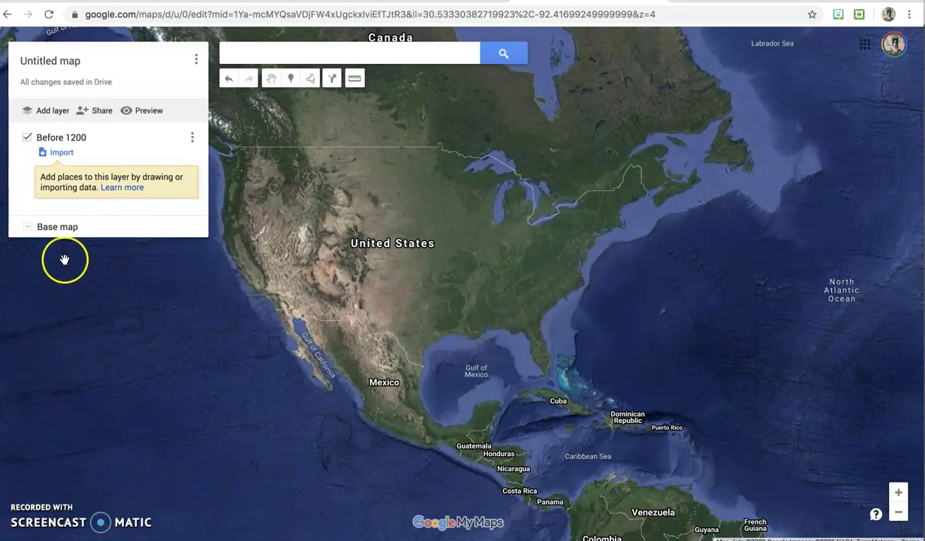
Step: Add a second layer named '1200-1450' and turn off its visibility
{"action": "left_click", "coordinate": [51, 111]}
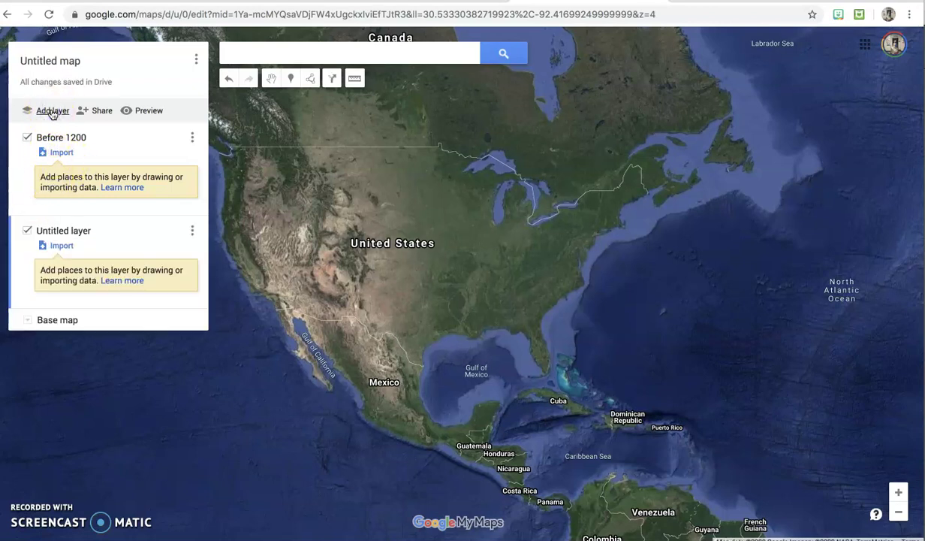
{"action": "left_click", "coordinate": [75, 234]}
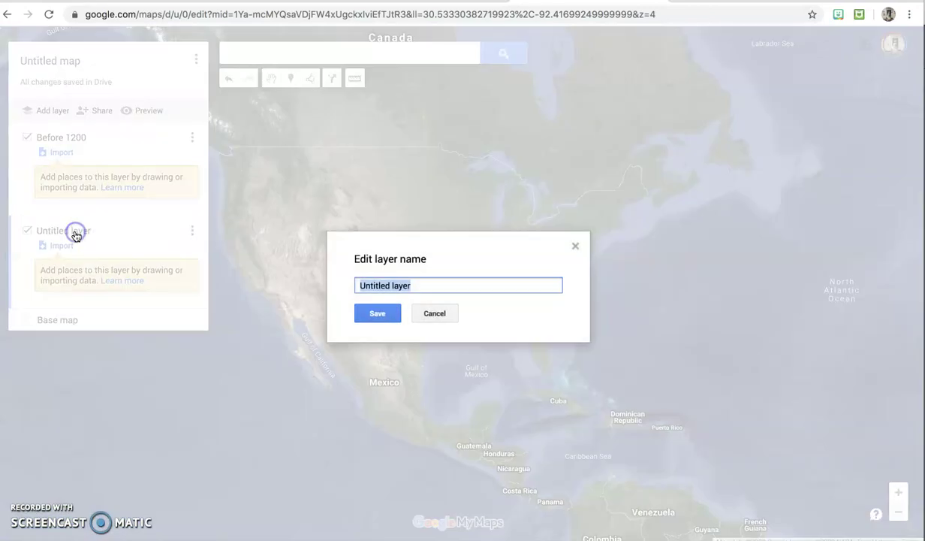
{"action": "type", "text": "1200-1450"}
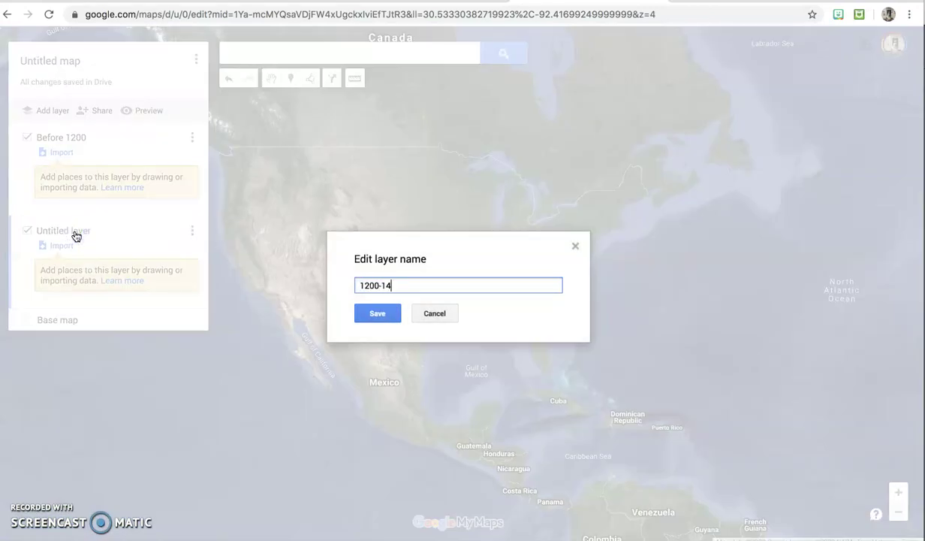
{"action": "left_click", "coordinate": [376, 314]}
{"action": "left_click", "coordinate": [26, 232]}
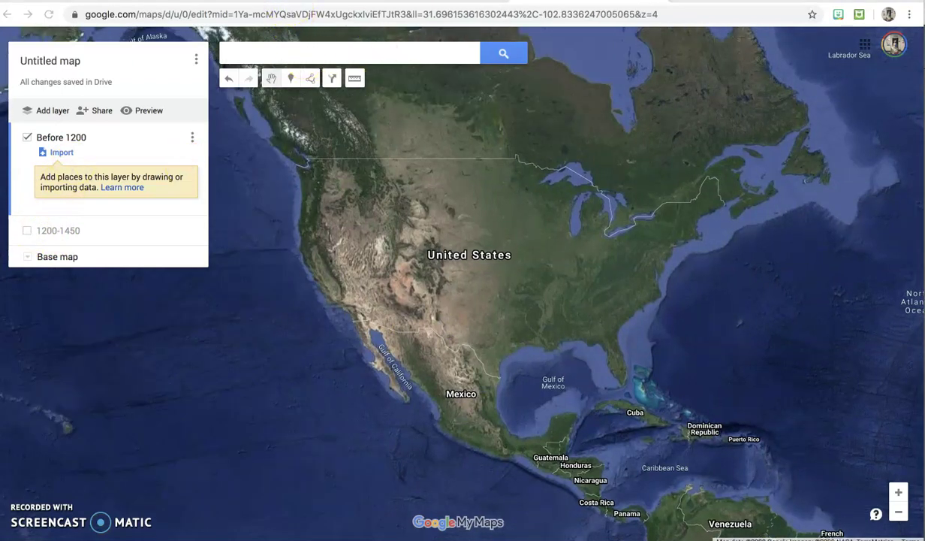
{"action": "left_click", "coordinate": [279, 5]}
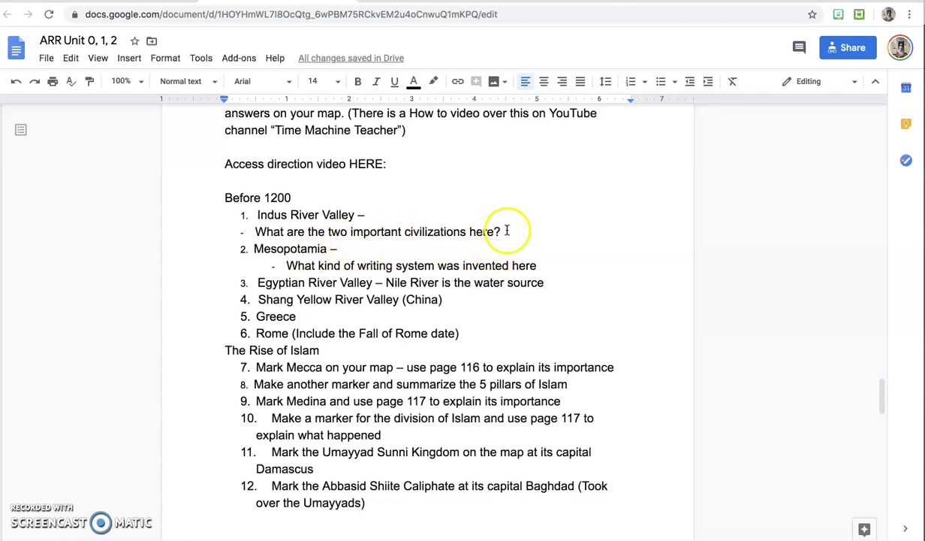
Step: Look at the Indus River Valley reference map in Google Images, then go back to My Maps
{"action": "left_click", "coordinate": [748, 0]}
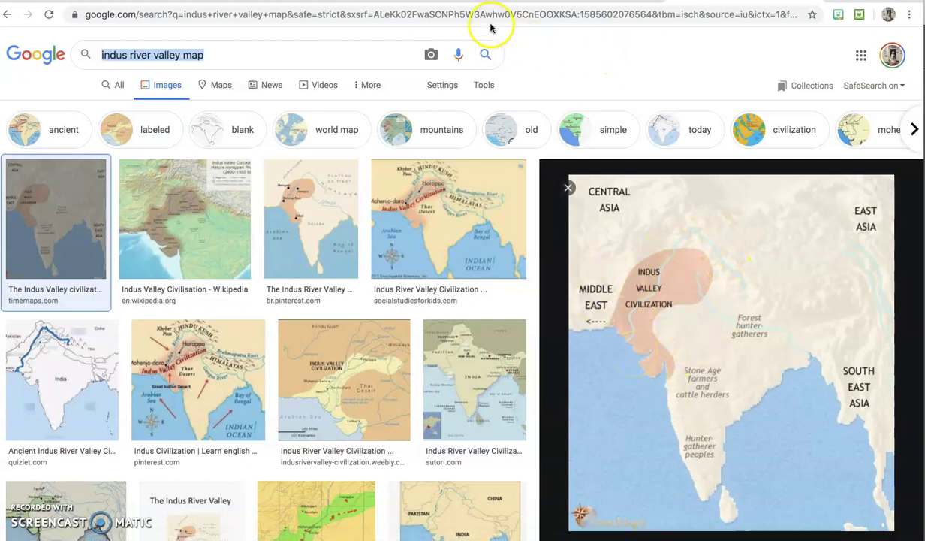
{"action": "left_click", "coordinate": [473, 0]}
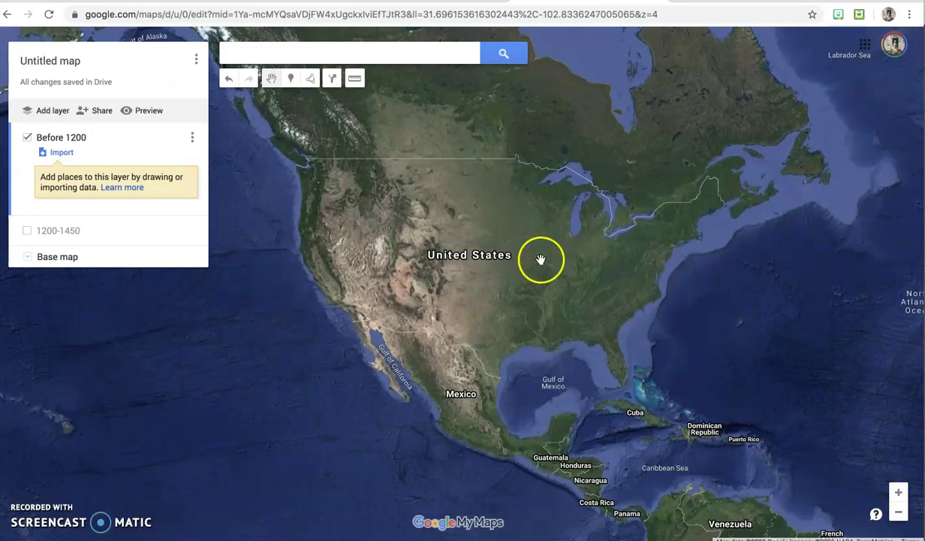
Step: Pan the satellite map east from North America until India and Pakistan are centred
{"action": "left_click_drag", "start_coordinate": [574, 262], "coordinate": [403, 225]}
{"action": "left_click_drag", "start_coordinate": [673, 260], "coordinate": [211, 248]}
{"action": "left_click_drag", "start_coordinate": [592, 265], "coordinate": [362, 268]}
{"action": "left_click_drag", "start_coordinate": [482, 289], "coordinate": [320, 275]}
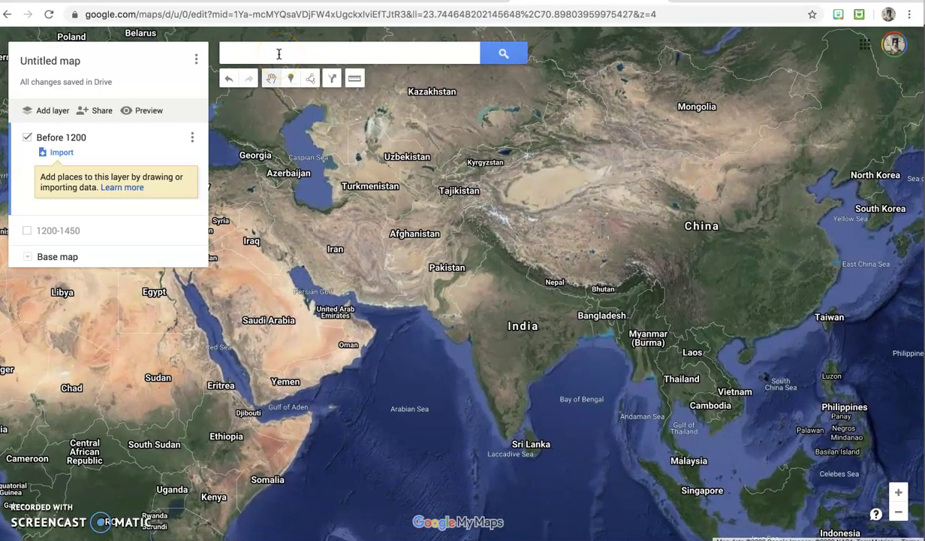
{"action": "left_click_drag", "start_coordinate": [513, 335], "coordinate": [468, 327]}
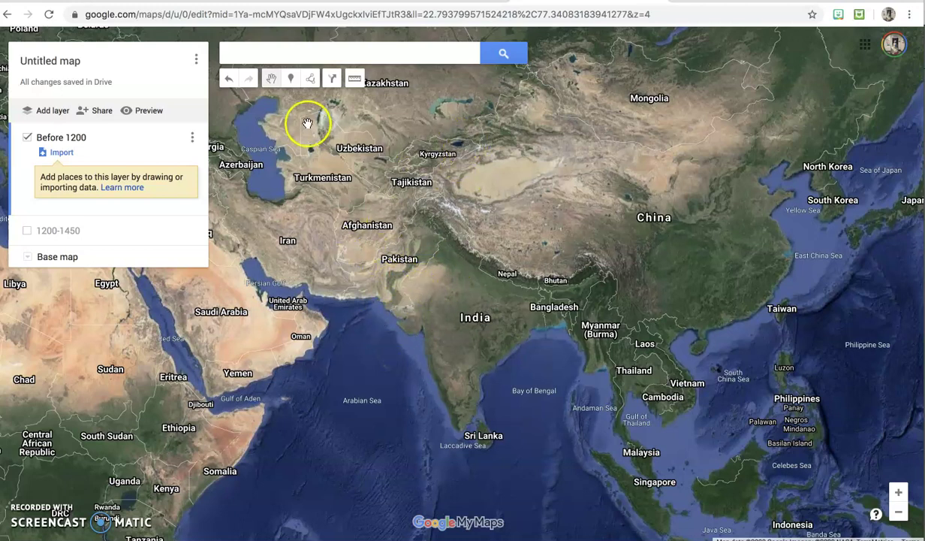
Step: With the line-or-shape tool, trace the Indus outline from Pakistan's coast north and across northern India
{"action": "left_click", "coordinate": [292, 80]}
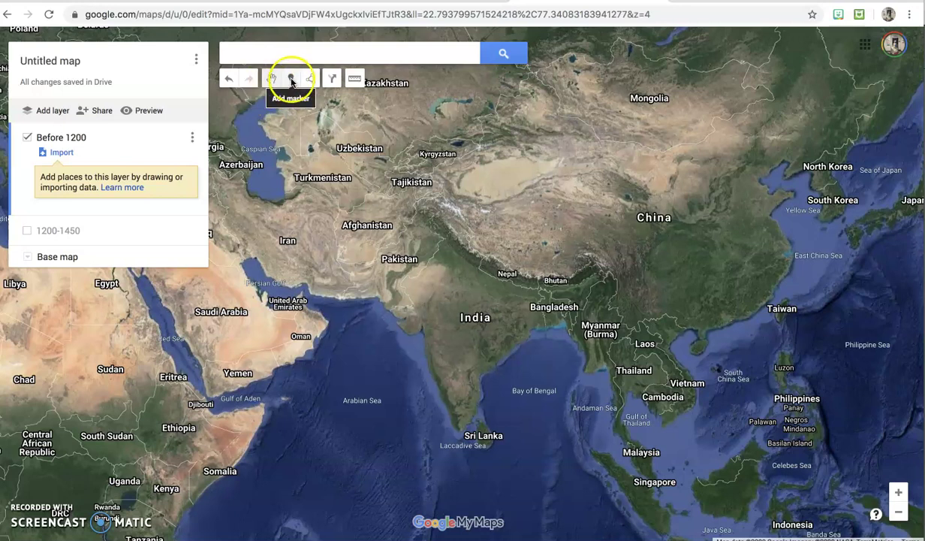
{"action": "left_click", "coordinate": [311, 80]}
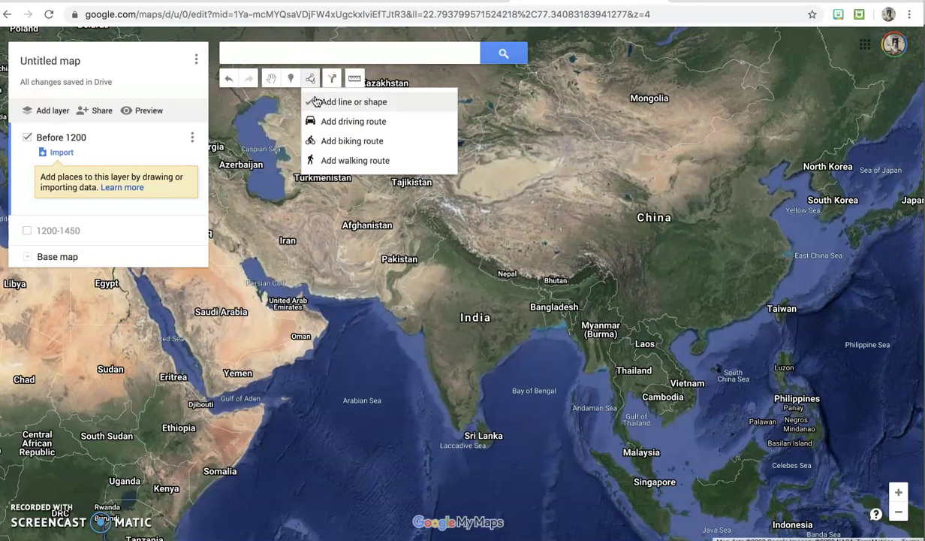
{"action": "left_click", "coordinate": [318, 103]}
{"action": "left_click", "coordinate": [365, 292]}
{"action": "left_click", "coordinate": [385, 240]}
{"action": "left_click", "coordinate": [417, 214]}
{"action": "left_click", "coordinate": [448, 211]}
Step: Bring the outline south through India and along the Gujarat coast, closing the polygon
{"action": "left_click", "coordinate": [457, 232]}
{"action": "left_click", "coordinate": [444, 262]}
{"action": "left_click", "coordinate": [418, 299]}
{"action": "left_click", "coordinate": [398, 317]}
{"action": "left_click", "coordinate": [363, 294]}
{"action": "left_click", "coordinate": [375, 298]}
{"action": "left_click", "coordinate": [363, 296]}
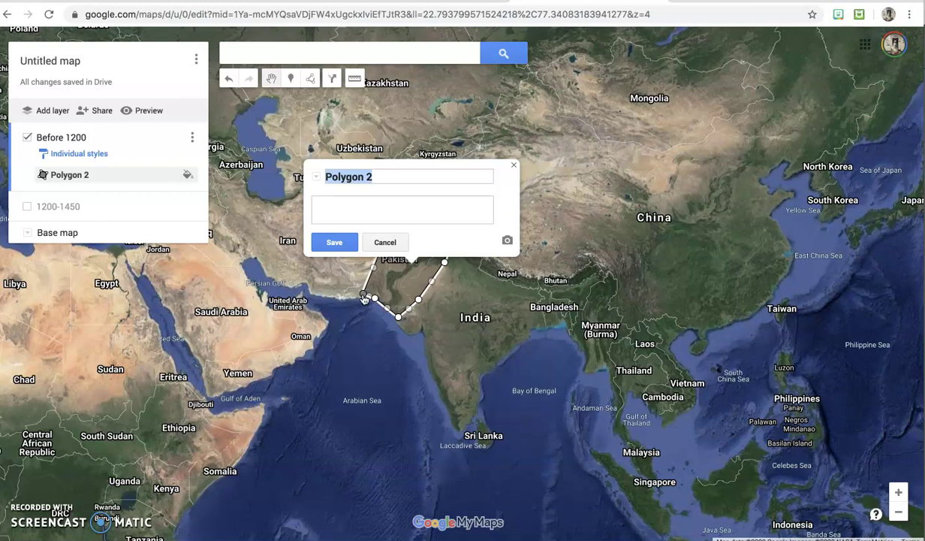
Step: Name the polygon 'Indus River Valley' with description 'Located near the Indus River and indoor plumbing'
{"action": "left_click", "coordinate": [387, 176]}
{"action": "left_click", "coordinate": [343, 177]}
{"action": "triple_click", "coordinate": [318, 177]}
{"action": "type", "text": "Indus R"}
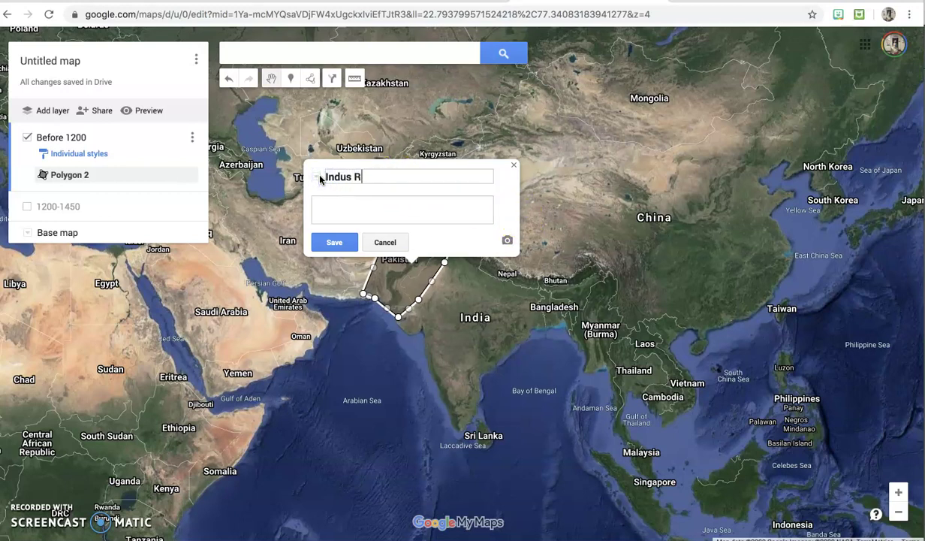
{"action": "type", "text": "iver Valley"}
{"action": "left_click", "coordinate": [320, 178]}
{"action": "left_click", "coordinate": [347, 206]}
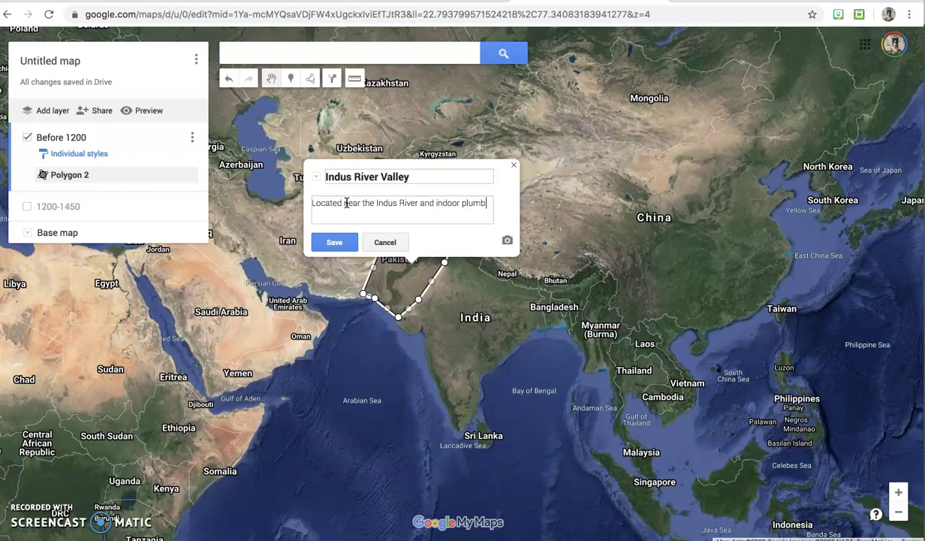
{"action": "type", "text": "g"}
{"action": "left_click", "coordinate": [343, 241]}
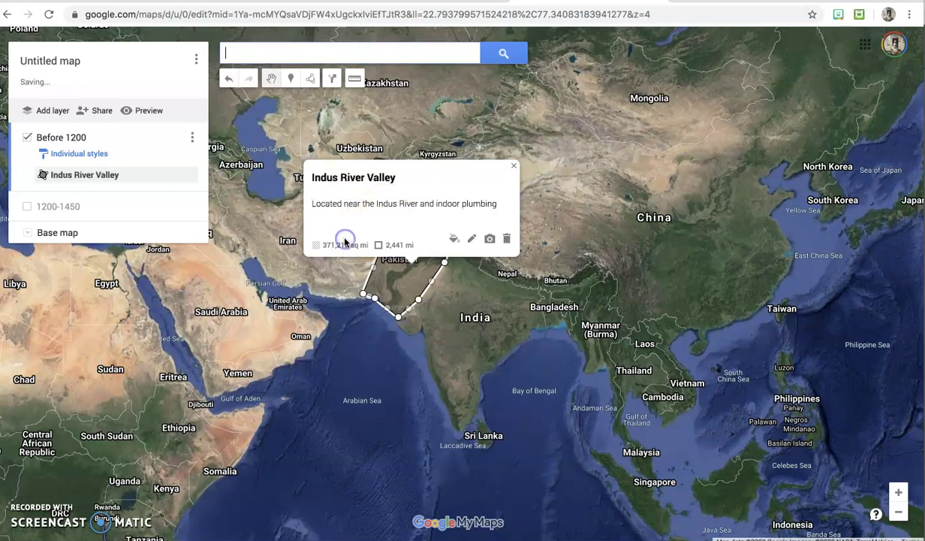
Step: Close the polygon's info card, review the assignment in Google Docs, and return to the map
{"action": "left_click", "coordinate": [513, 169]}
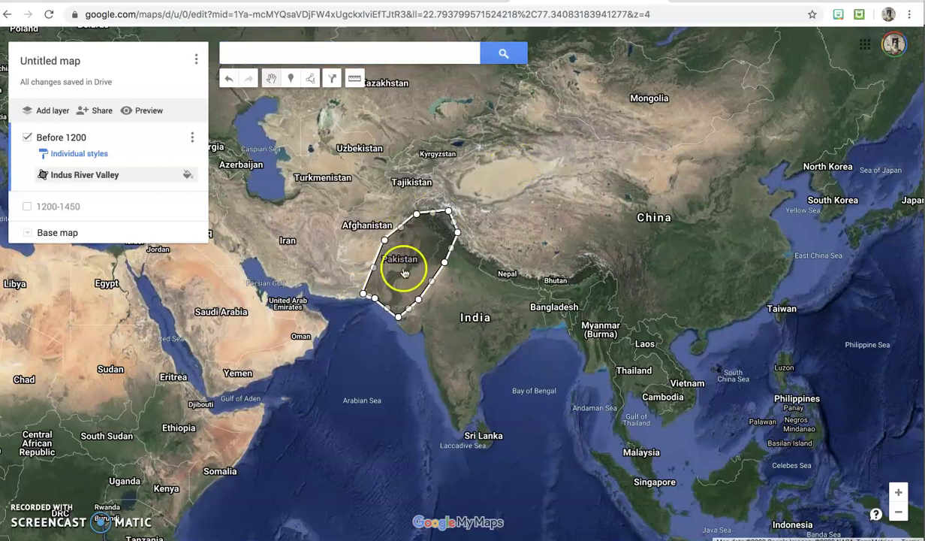
{"action": "left_click", "coordinate": [294, 1]}
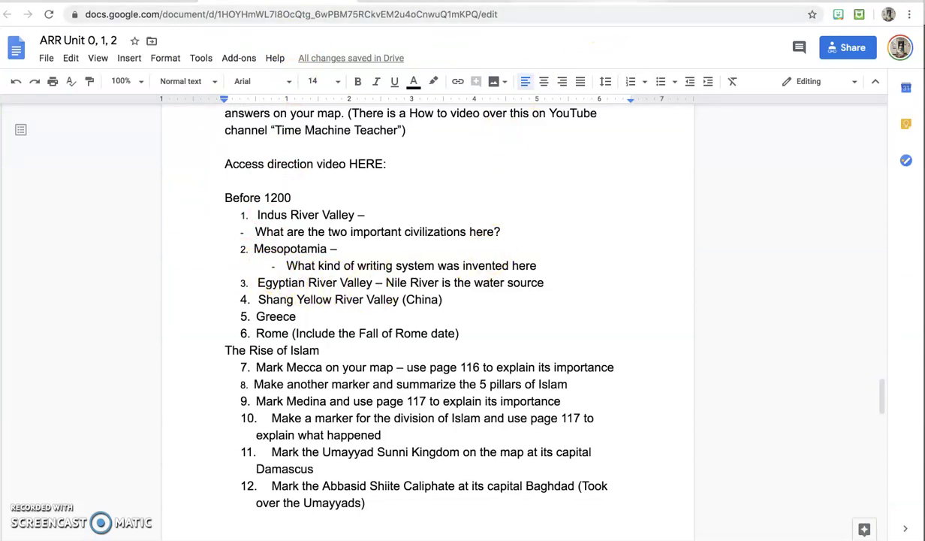
{"action": "left_click", "coordinate": [639, 1]}
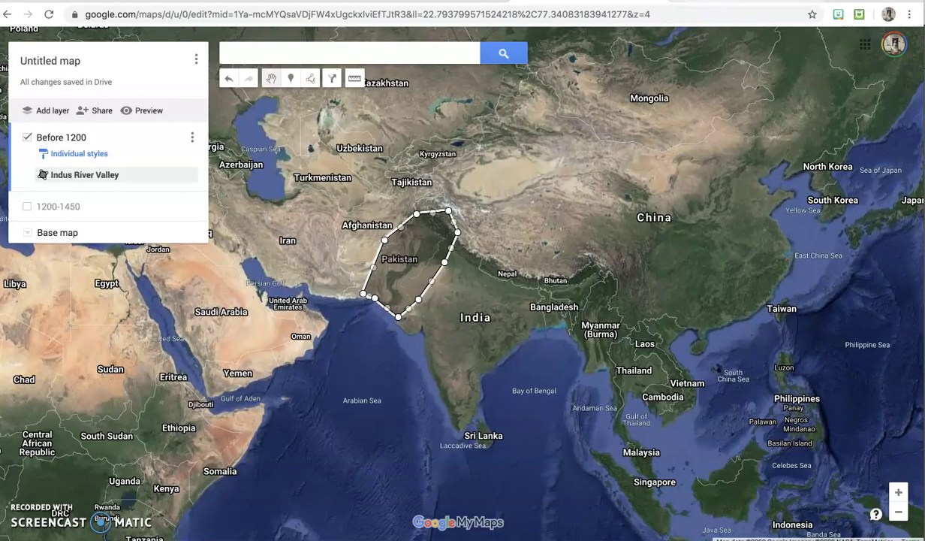
Step: Search Google Images for 'mesopotamia map', view the results, then return to the My Maps map
{"action": "left_click", "coordinate": [375, 1]}
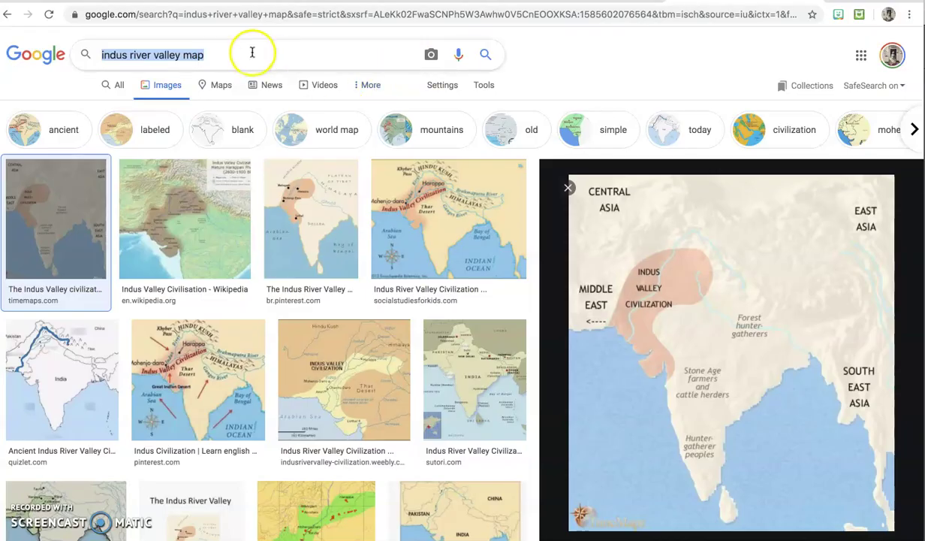
{"action": "type", "text": "meso"}
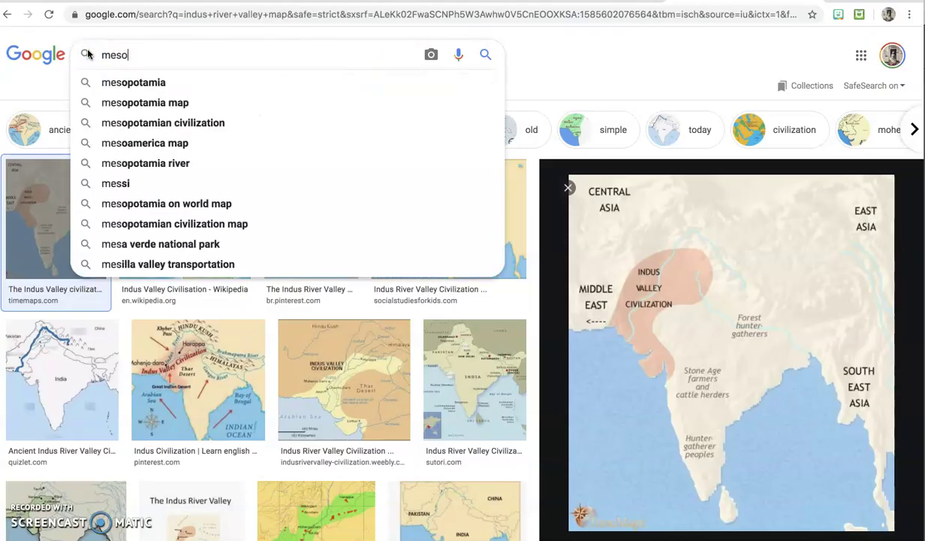
{"action": "left_click", "coordinate": [149, 84]}
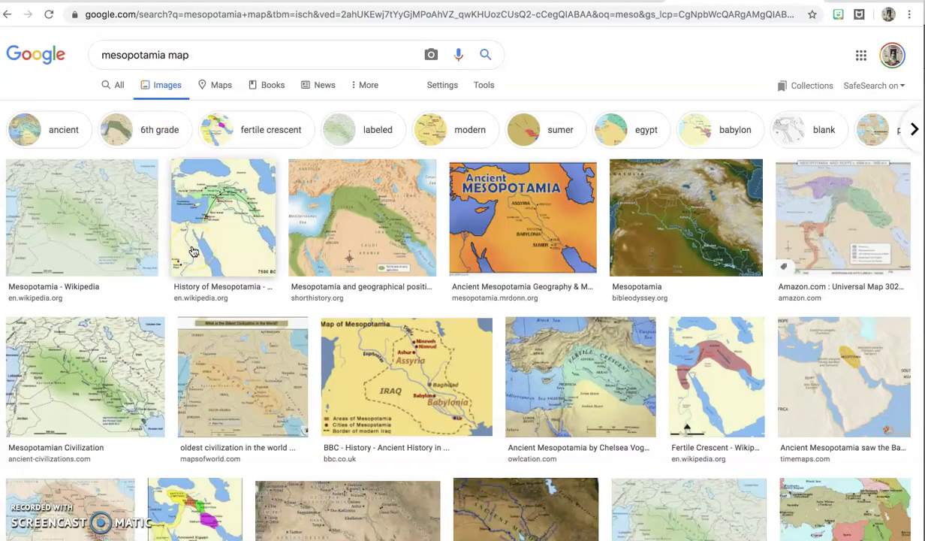
{"action": "left_click", "coordinate": [338, 209]}
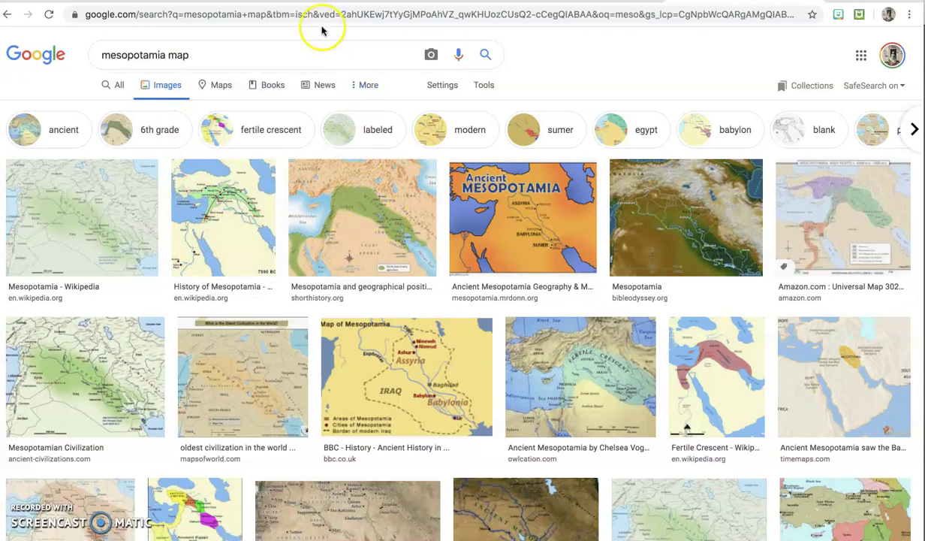
{"action": "left_click", "coordinate": [593, 1]}
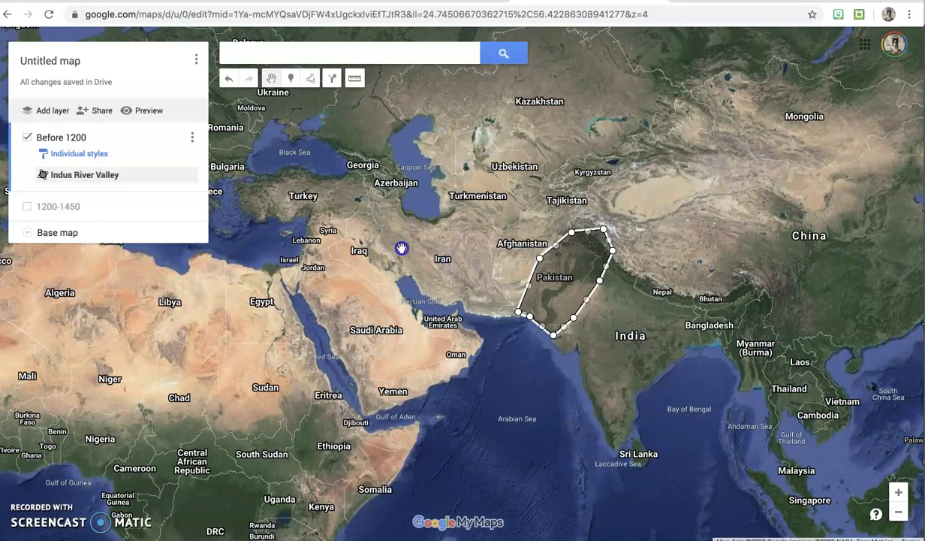
Step: Draw a closed polygon around Mesopotamia, from the Syrian coast down to the Persian Gulf
{"action": "left_click", "coordinate": [353, 225]}
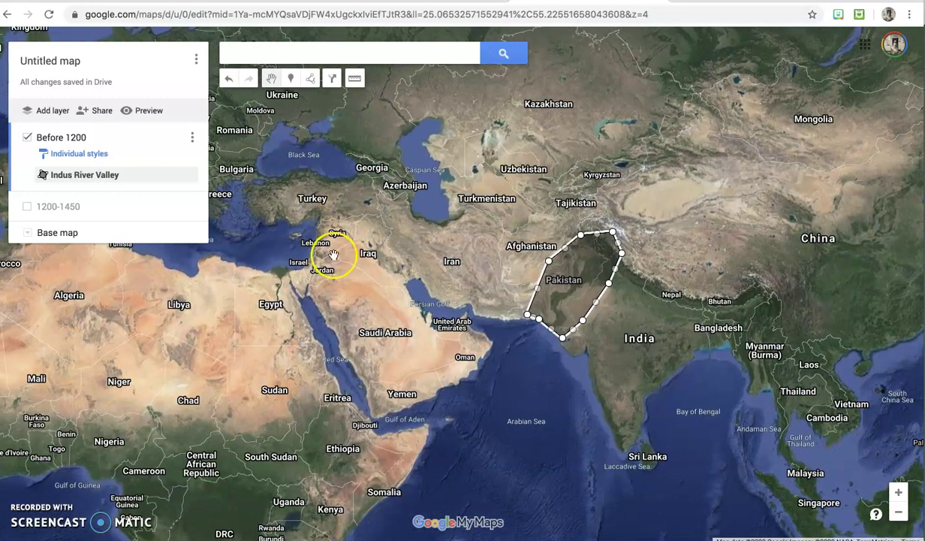
{"action": "left_click", "coordinate": [310, 80]}
{"action": "left_click", "coordinate": [310, 98]}
{"action": "left_click", "coordinate": [322, 217]}
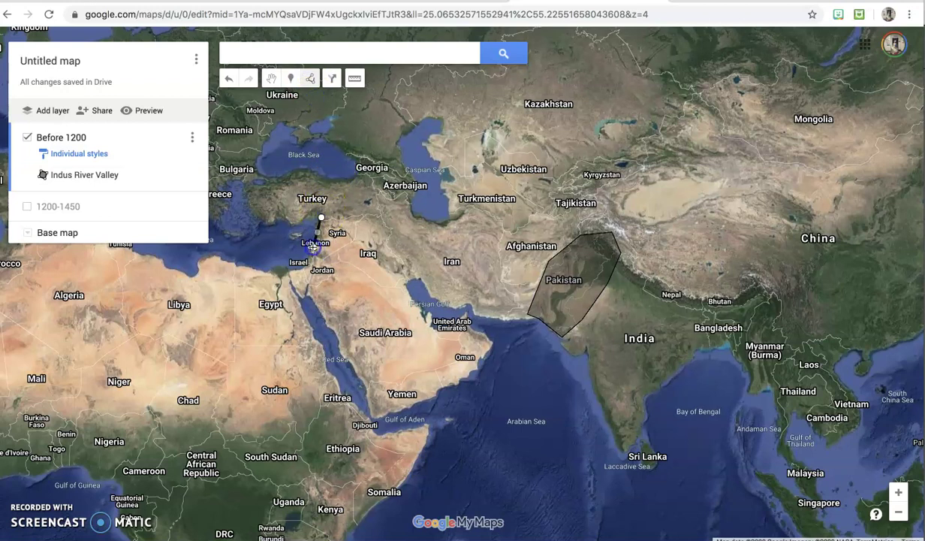
{"action": "left_click", "coordinate": [364, 275]}
{"action": "left_click", "coordinate": [405, 289]}
{"action": "left_click", "coordinate": [418, 274]}
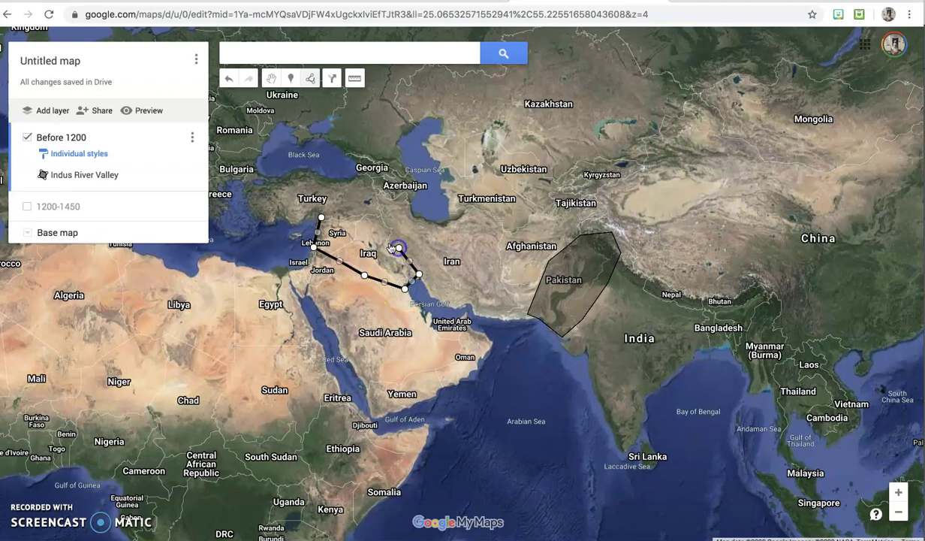
{"action": "left_click", "coordinate": [322, 216]}
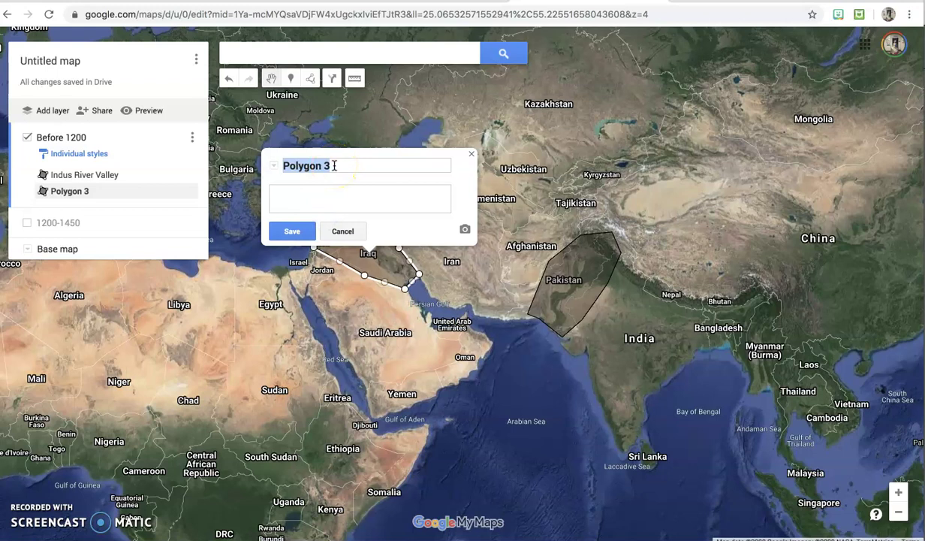
Step: Title the polygon 'Mesopotamia River Valley', add the description 'cuneiform', and save it
{"action": "type", "text": "Meso"}
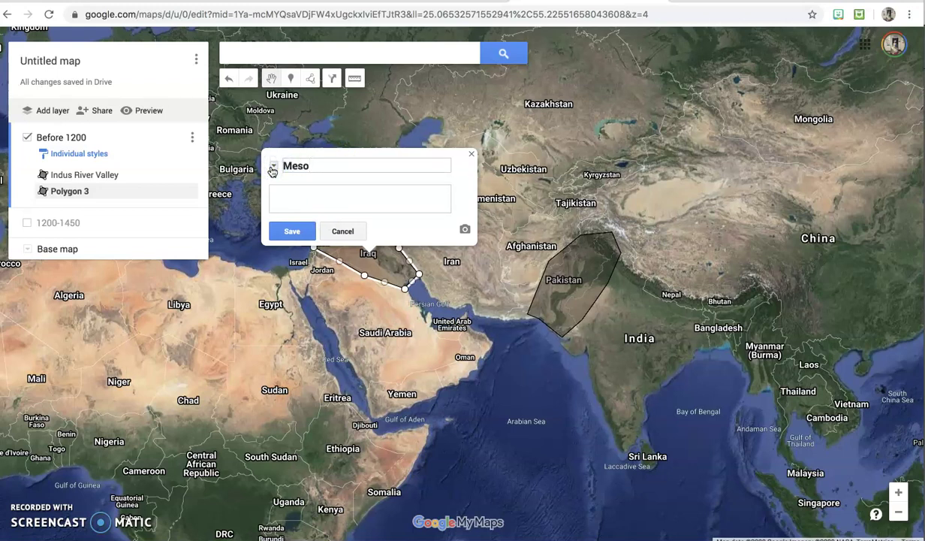
{"action": "type", "text": "potamia River Valley"}
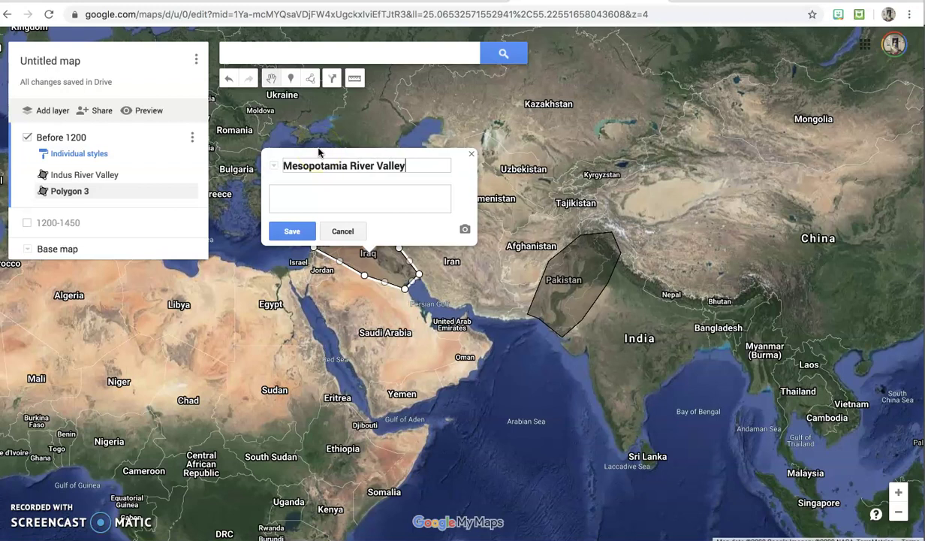
{"action": "left_click", "coordinate": [316, 192]}
{"action": "left_click", "coordinate": [294, 232]}
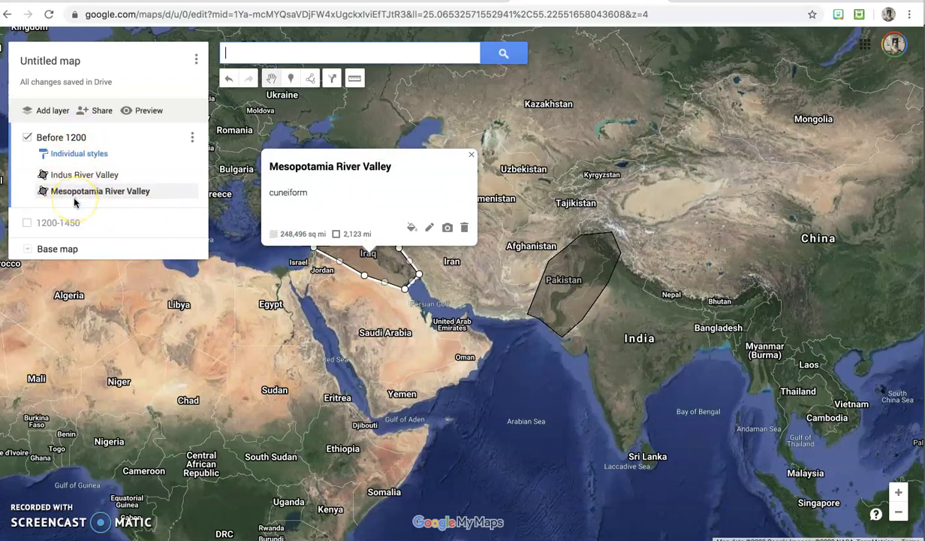
Step: Toggle on the empty 1200-1450 layer, then switch back to showing only Before 1200
{"action": "left_click", "coordinate": [26, 224]}
{"action": "left_click", "coordinate": [27, 137]}
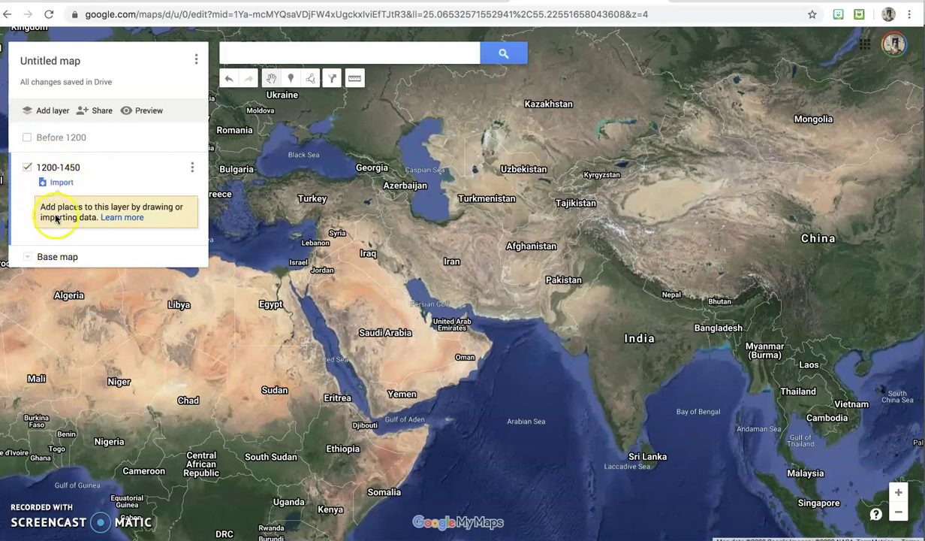
{"action": "left_click", "coordinate": [27, 137]}
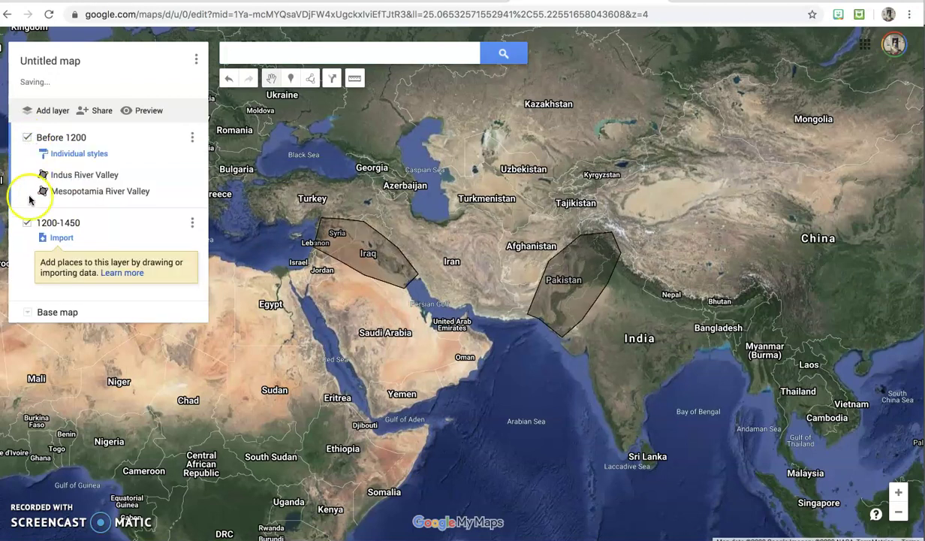
{"action": "left_click", "coordinate": [26, 223]}
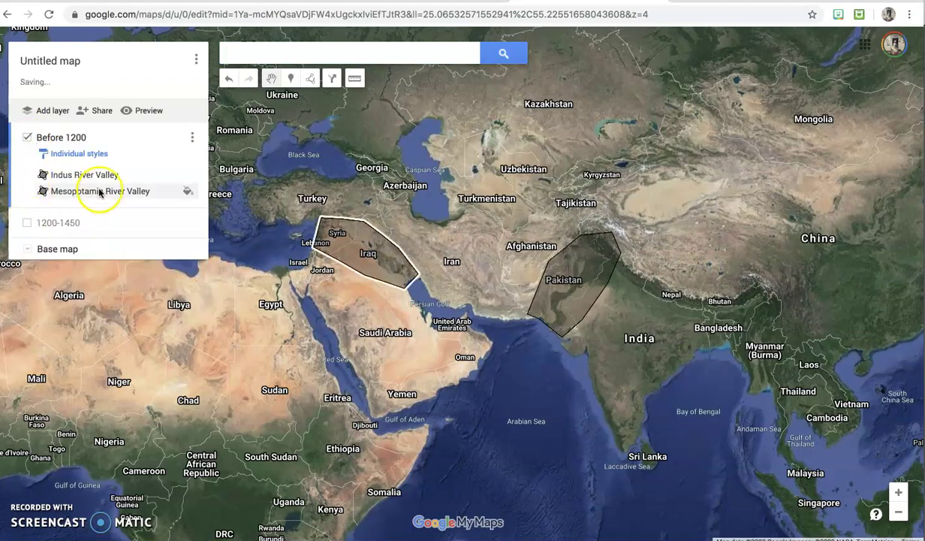
Step: Title the map 'World History - Ziegler' from the Share dialog
{"action": "left_click", "coordinate": [98, 114]}
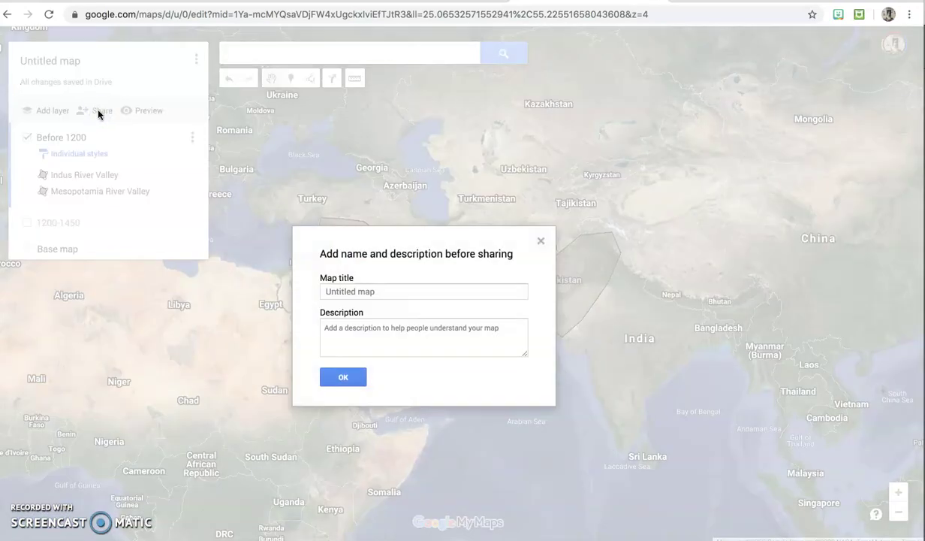
{"action": "left_click", "coordinate": [328, 292]}
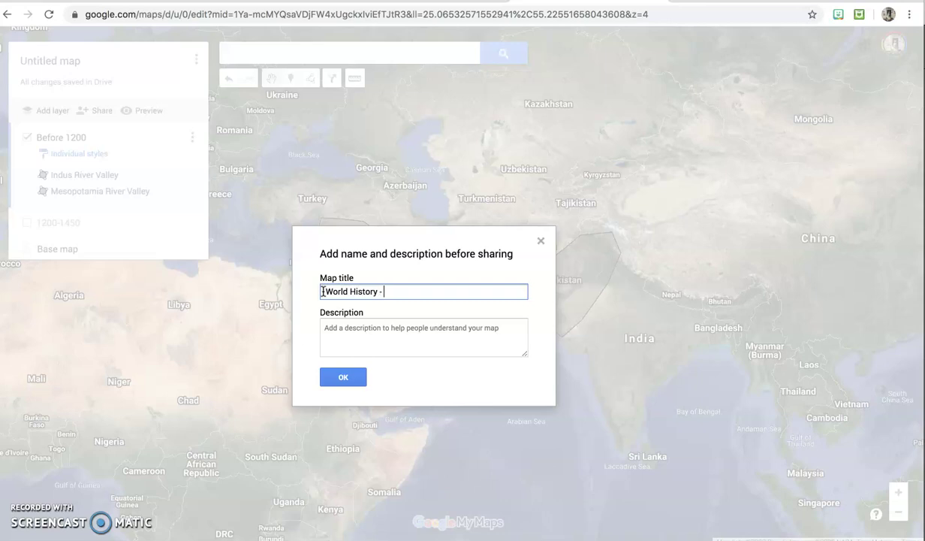
{"action": "left_click", "coordinate": [343, 377]}
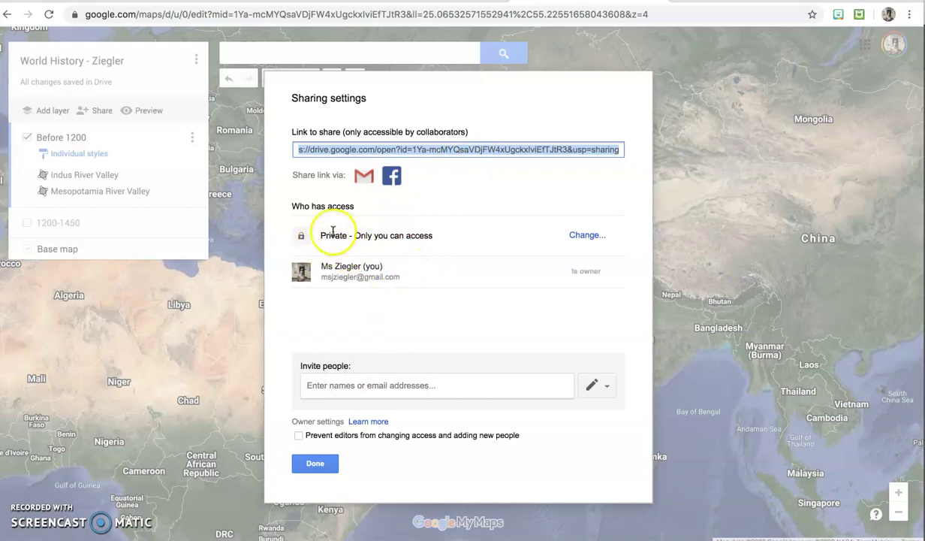
Step: Set link sharing to 'On - Anyone with the link' and save the sharing settings
{"action": "left_click", "coordinate": [585, 235]}
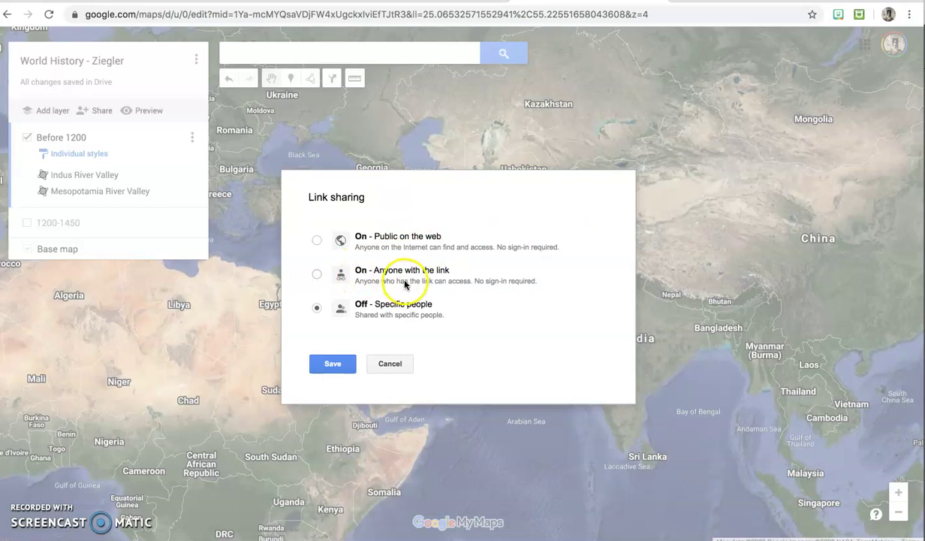
{"action": "left_click", "coordinate": [315, 275]}
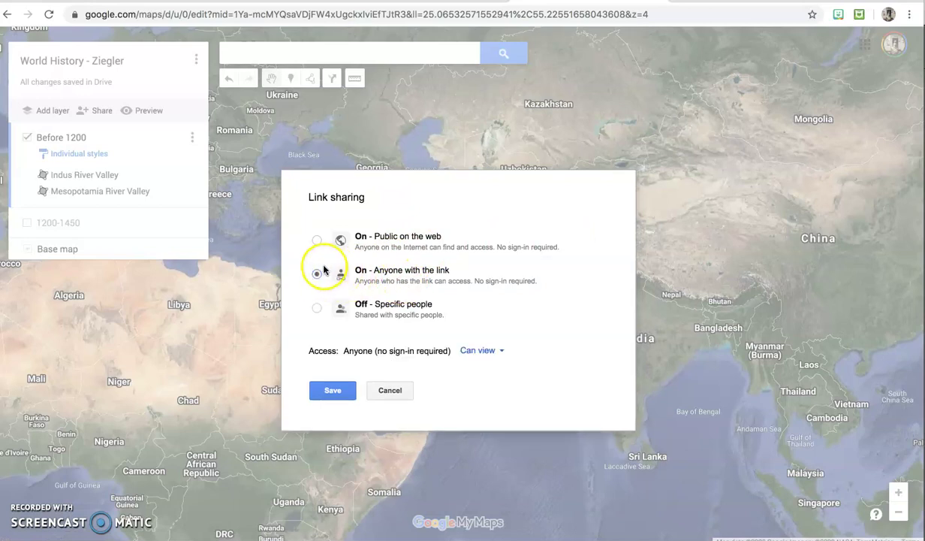
{"action": "left_click", "coordinate": [335, 390]}
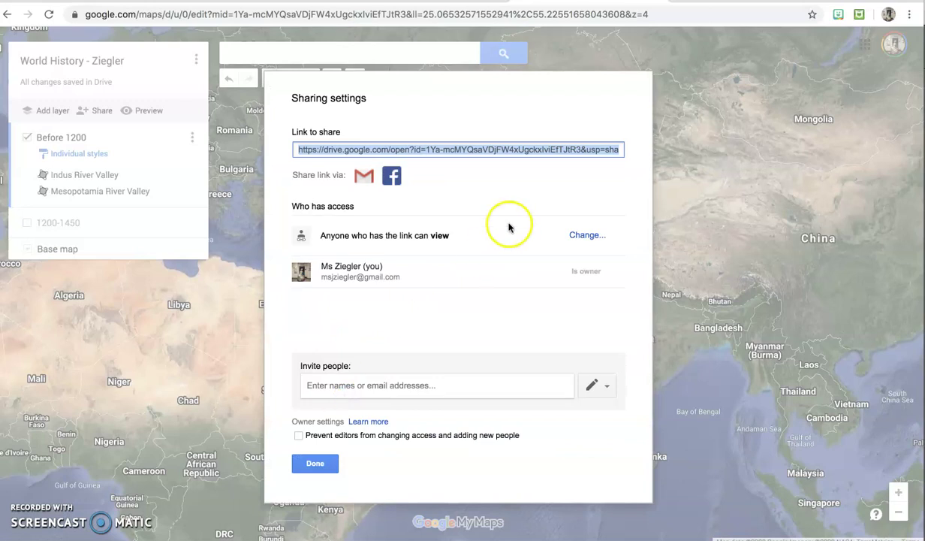
{"action": "left_click", "coordinate": [314, 466]}
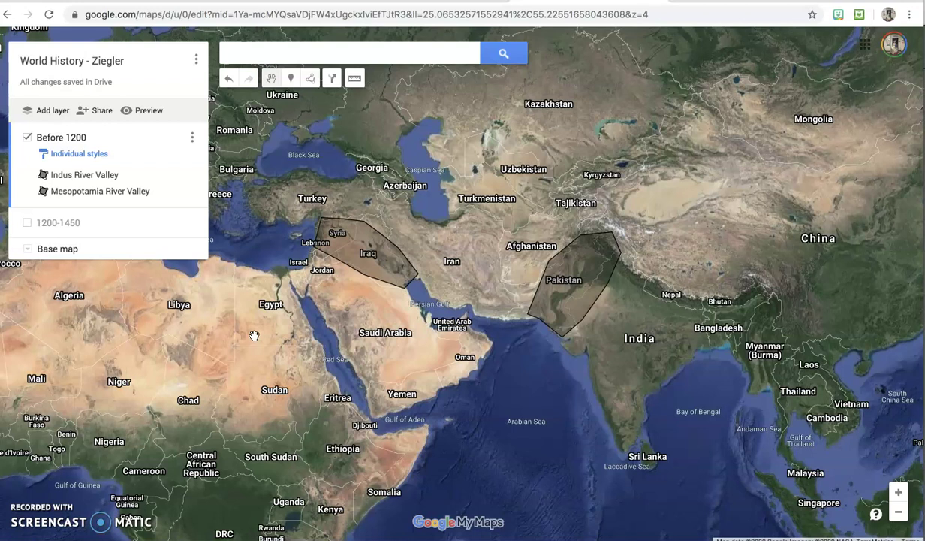
{"action": "left_click", "coordinate": [308, 300]}
{"action": "left_click", "coordinate": [370, 396]}
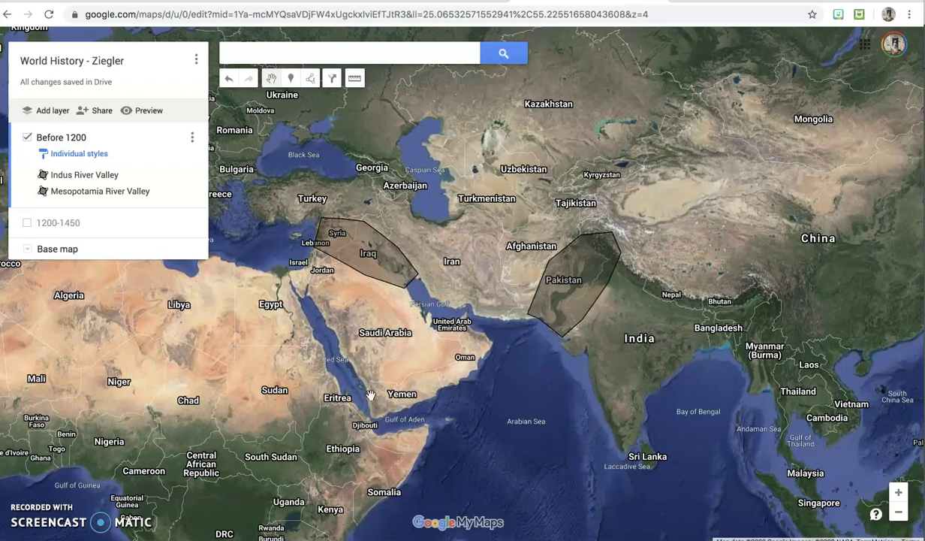